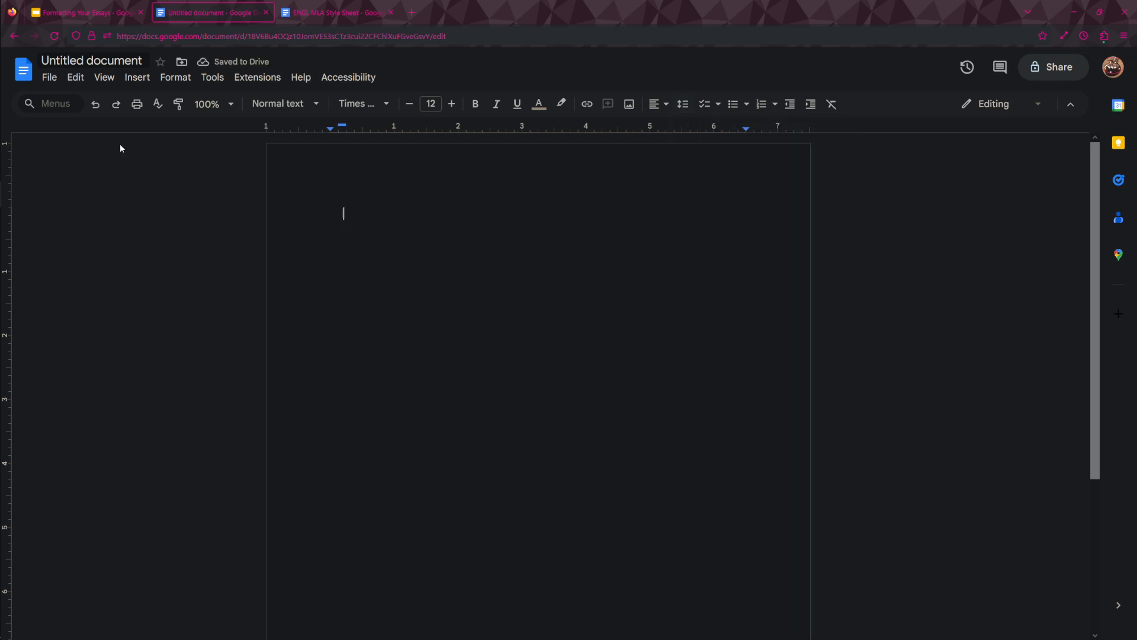
Check the page setup for portrait Letter paper with 1-inch margins on all sides and accept it.
left_click(49, 77)
left_click(75, 77)
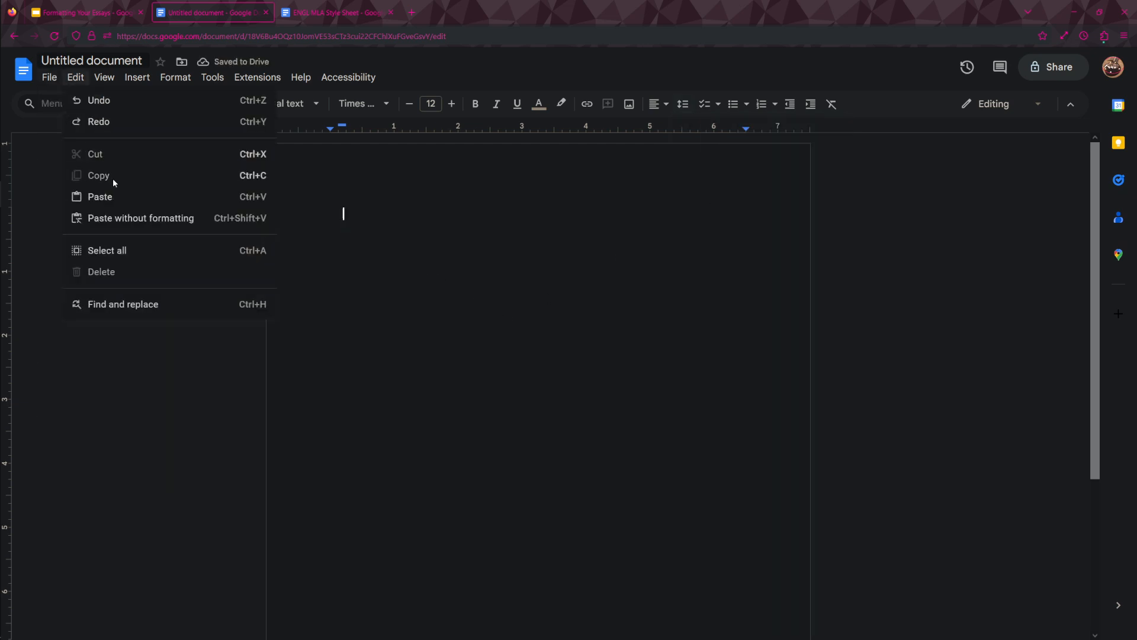
mouse_move(50, 76)
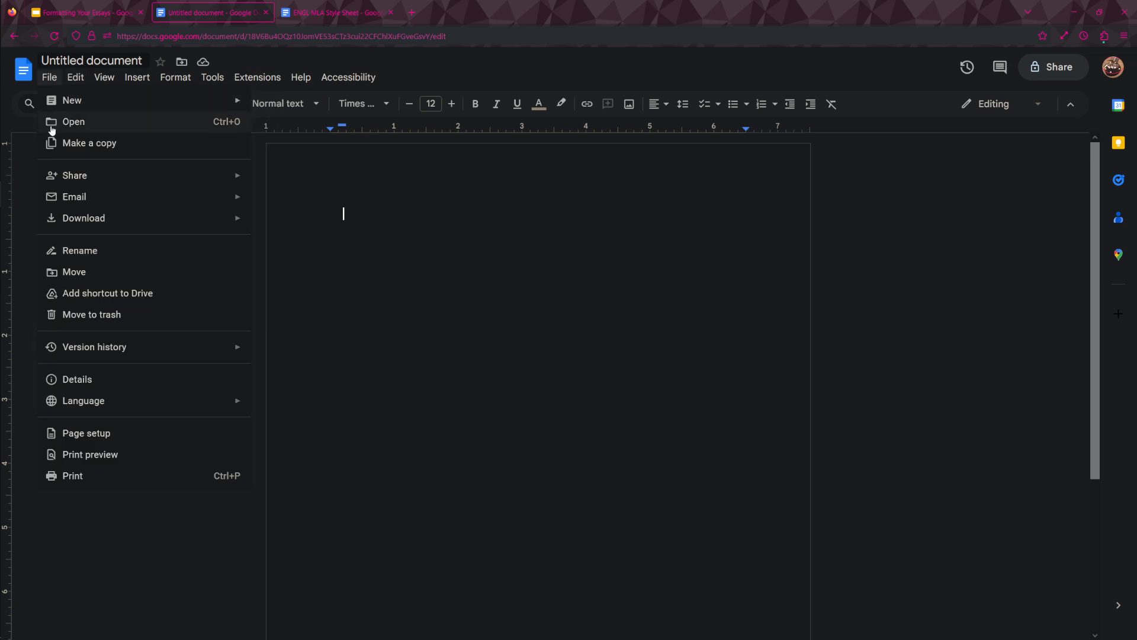
left_click(92, 433)
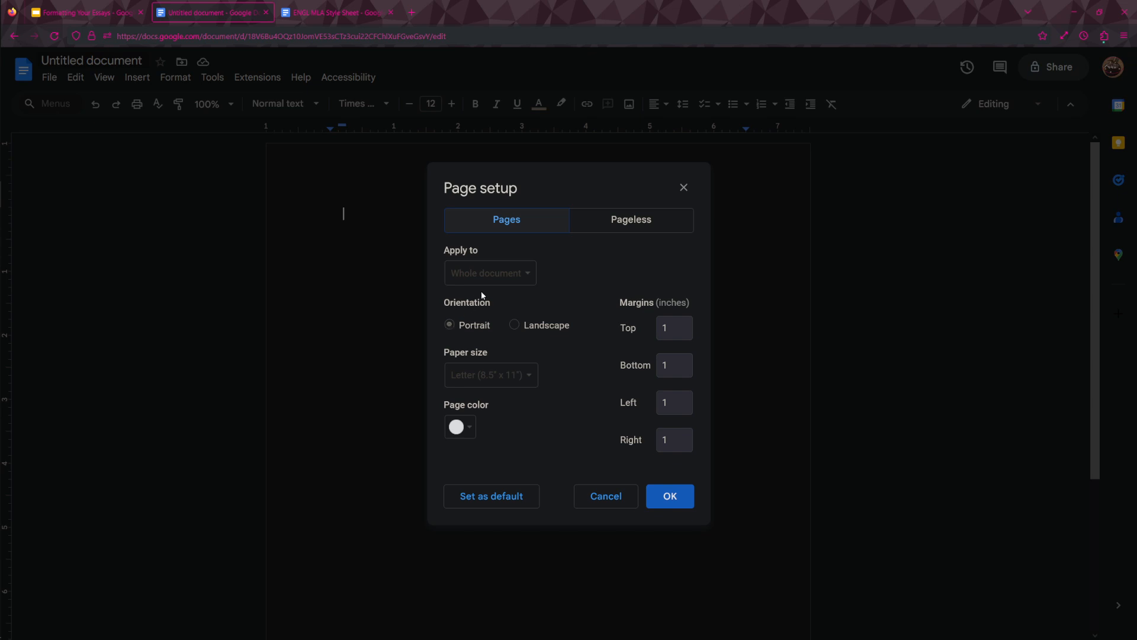
left_click(498, 276)
left_click(673, 496)
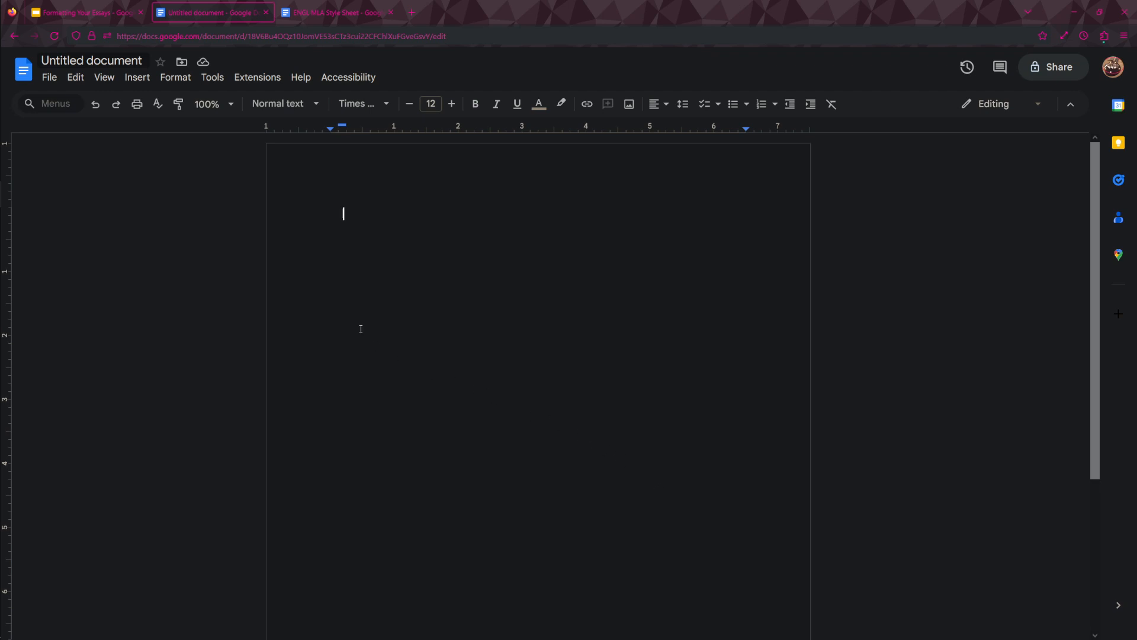
left_click(110, 84)
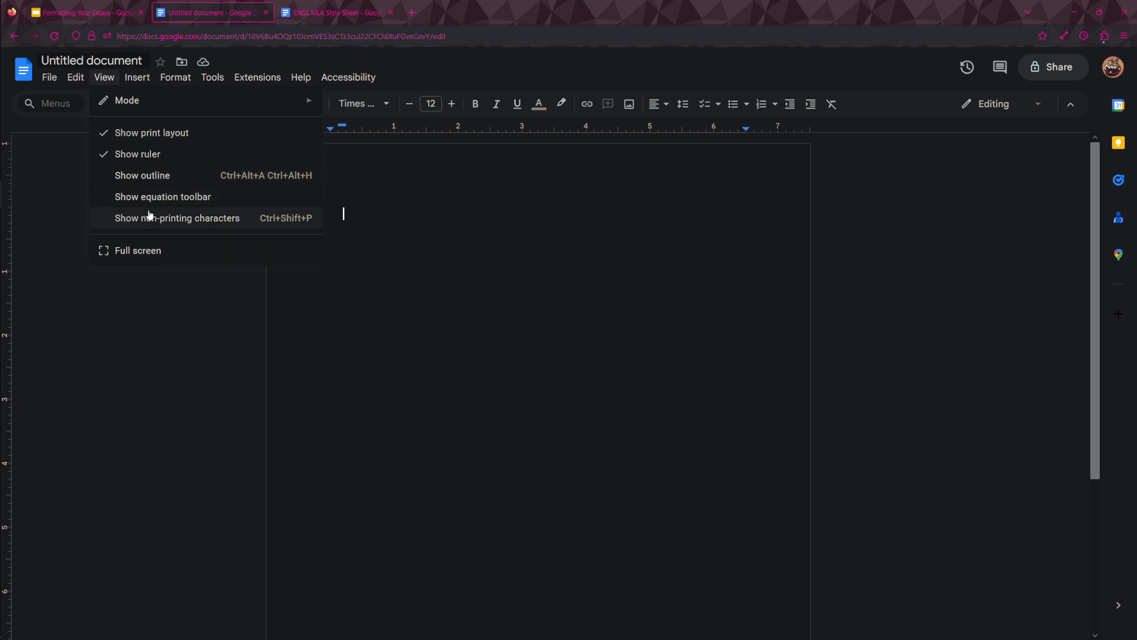
left_click(202, 307)
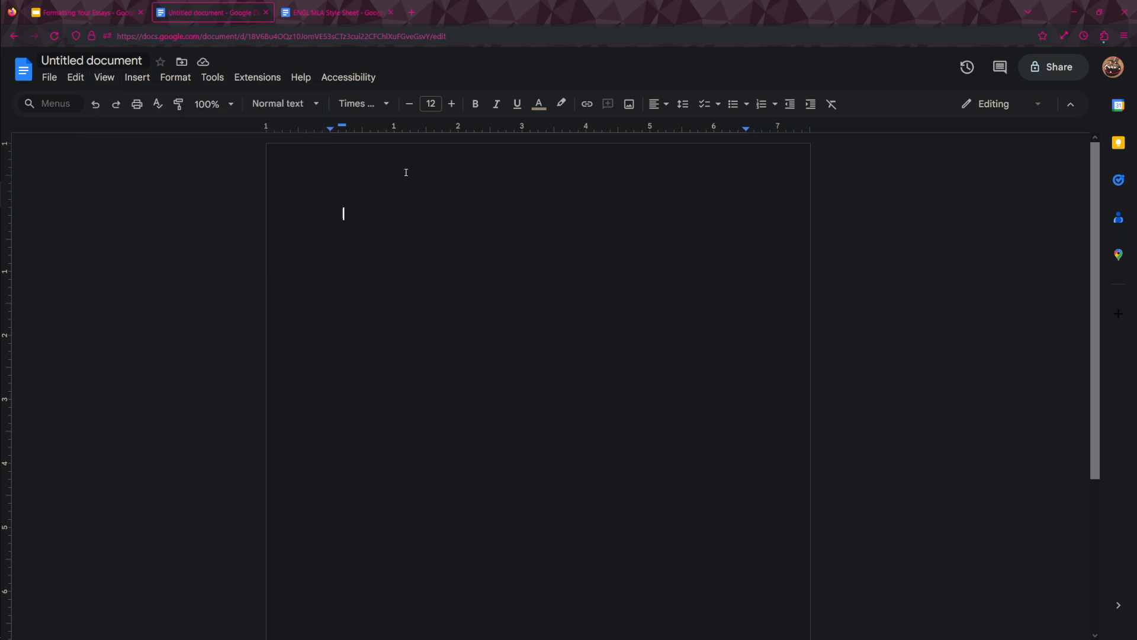
key("ctrl+a")
Open the page header and insert an automatic page number that starts on the first page.
left_click(412, 180)
double_click(416, 152)
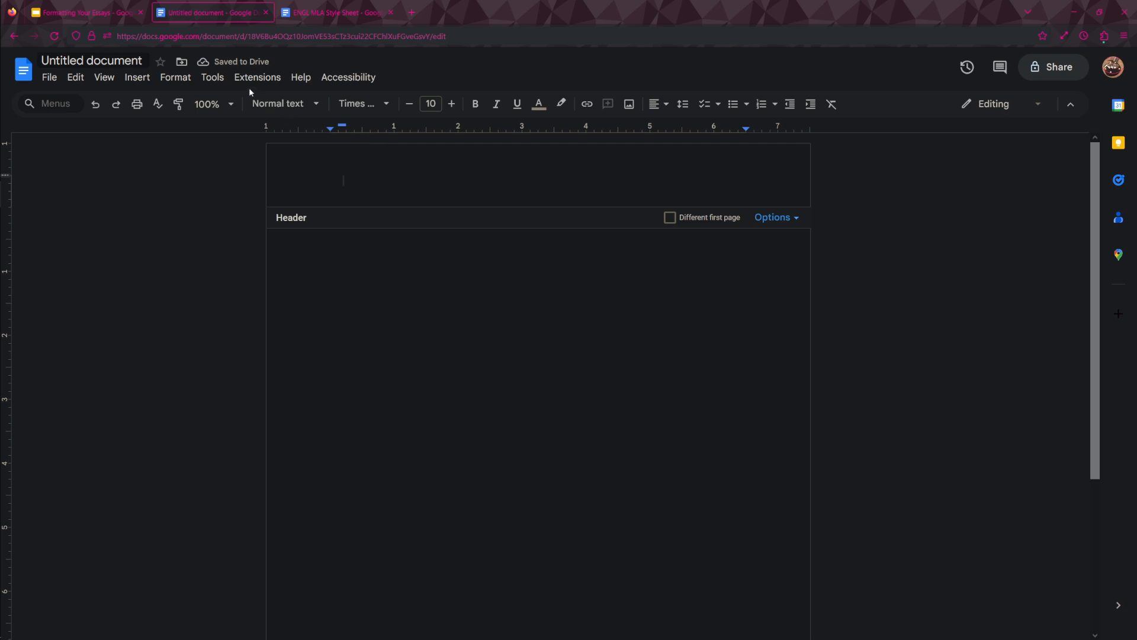
left_click(137, 78)
mouse_move(193, 432)
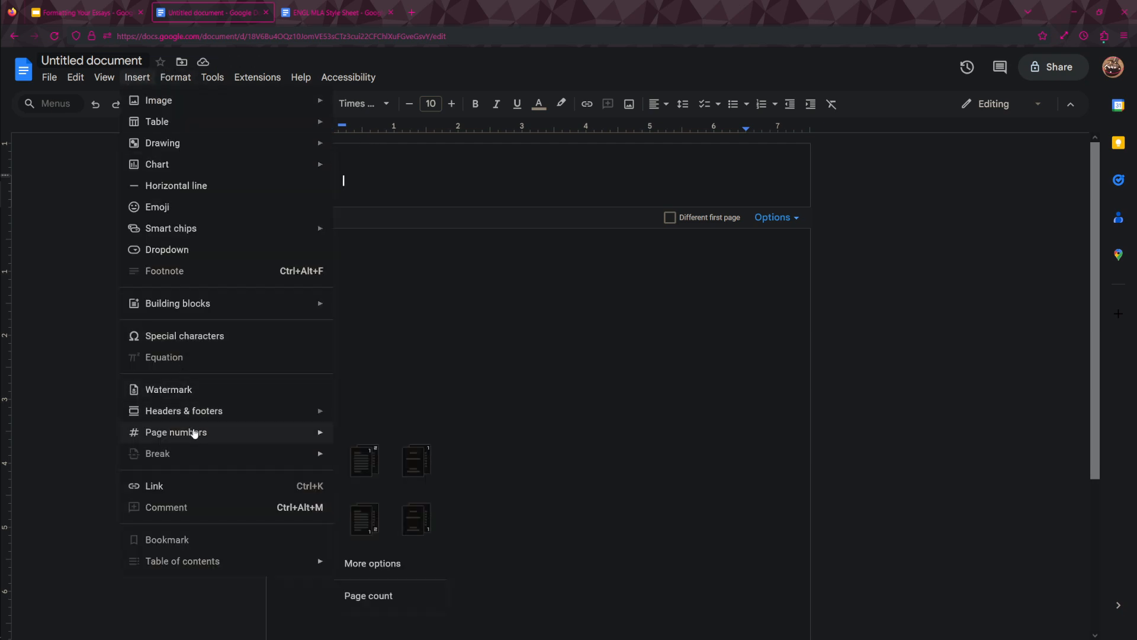
left_click(372, 477)
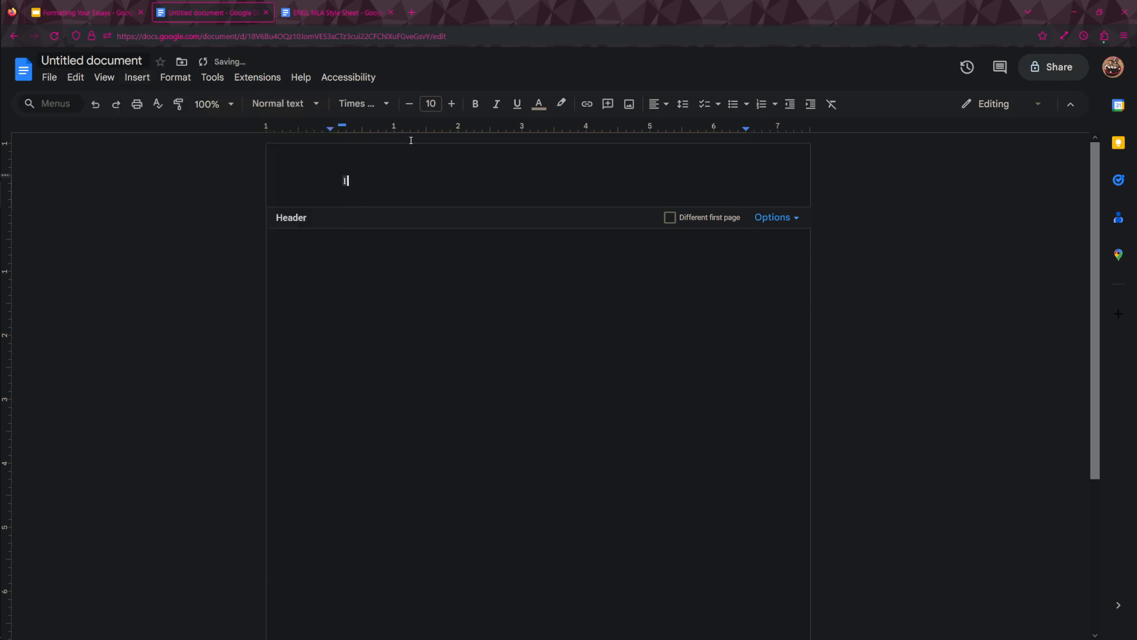
Right-align the header and enter the student's last name before the page number.
left_click(658, 106)
left_click(694, 126)
type("Banhart")
left_click(674, 280)
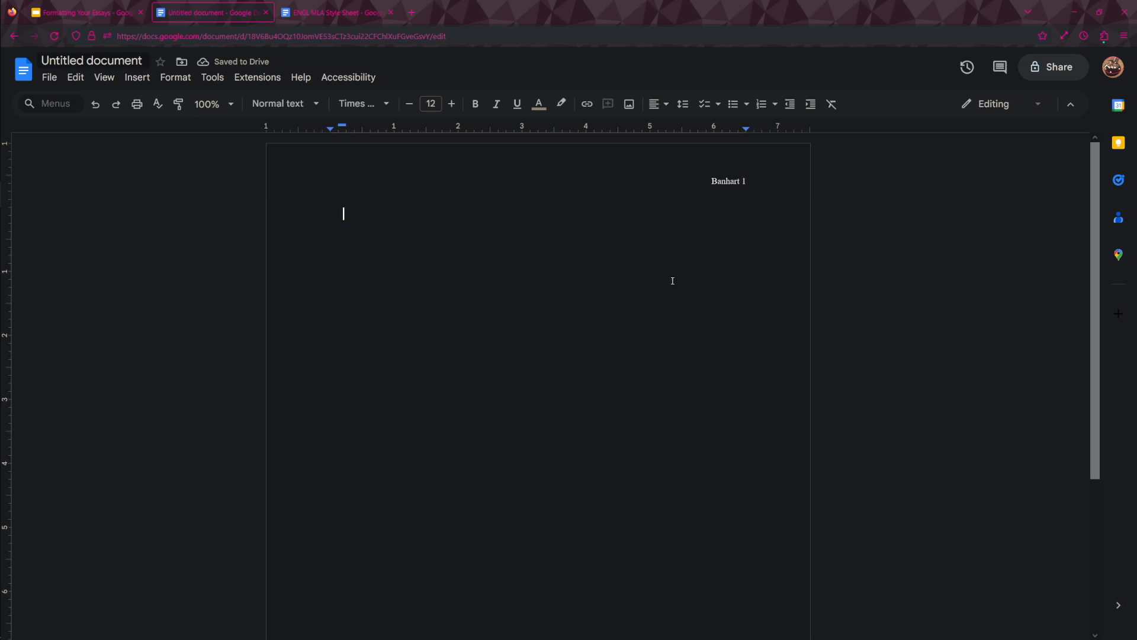
Reset the first-line indent of the empty body paragraph to the left margin.
mouse_move(332, 126)
left_mouse_down()
mouse_move(342, 127)
mouse_move(330, 126)
left_mouse_up()
left_click(340, 130)
left_click(339, 129)
left_click(338, 129)
Enter the student's full name as the first line of the essay heading.
key("BackSpace")
key("BackSpace")
key("BackSpace")
key("BackSpace")
key("BackSpace")
key("BackSpace")
key("BackSpace")
key("BackSpace")
key("Return")
Add heading lines with the professor's title and last name and the course "ENGL 1101-08".
type("Pro")
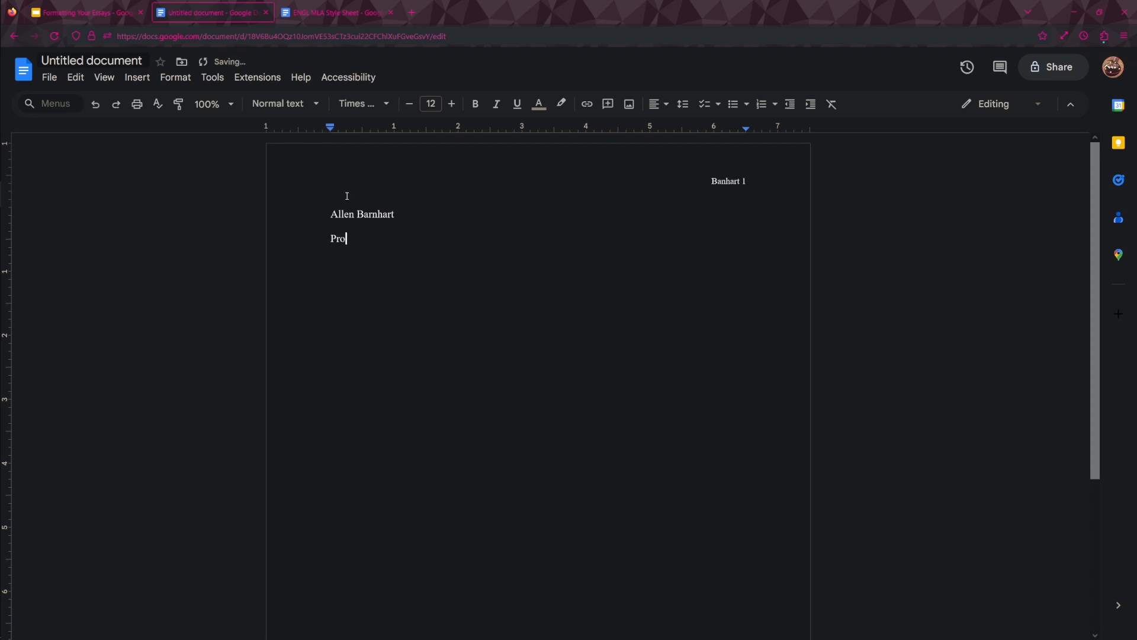
type("fessor Barnhart")
key("Return")
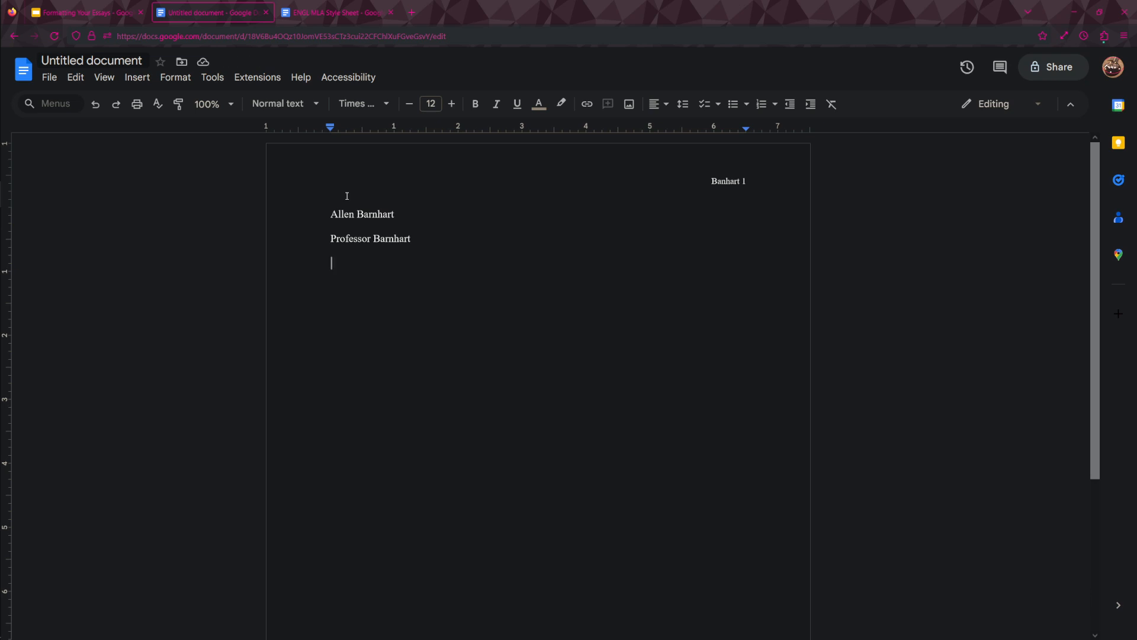
type("ENGL 1101-08")
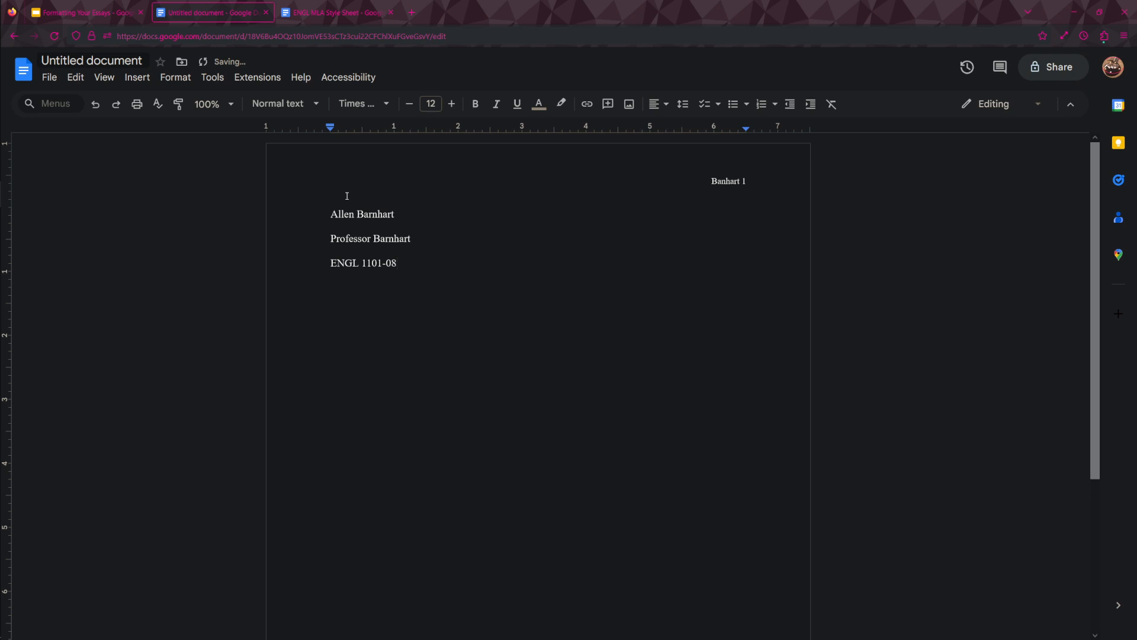
Add the date "20 September 2023" on a new line below the course.
key("Return")
type("20 Spe")
key("BackSpace")
key("BackSpace")
type("eptember 2023")
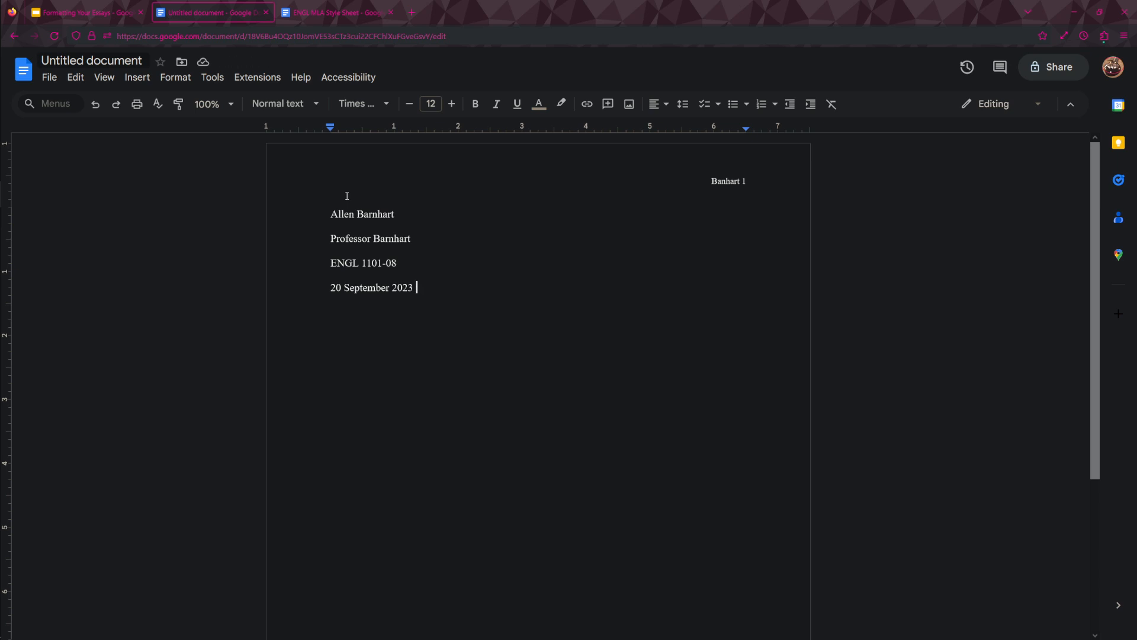
Enter the centred title "A Day in My Life" below the date and start a left-aligned line under it.
key("Return")
key("Return")
left_click(653, 104)
left_click(679, 129)
type("A day in My LIfe")
key("BackSpace")
key("BackSpace")
key("BackSpace")
type("ife")
key("Return")
key("ctrl+shift+l")
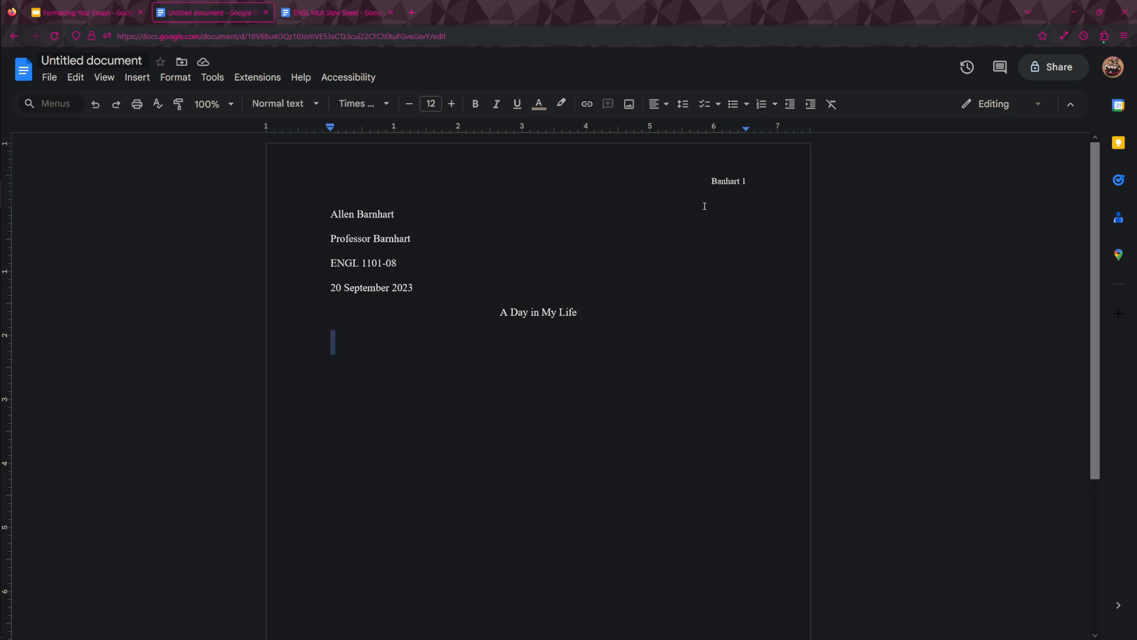
Set the last name and page number in the header to 12-point text.
left_click(717, 184)
left_click(717, 181)
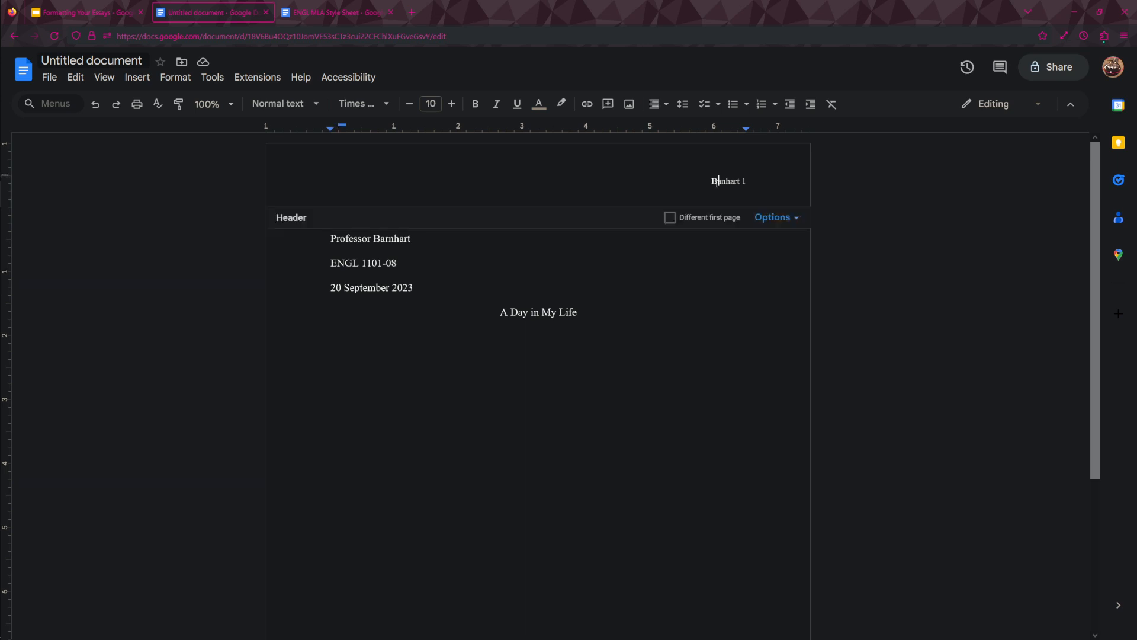
triple_click(717, 181)
left_click(452, 108)
left_click(451, 108)
Give the empty body paragraph below the title a 0.5-inch first-line indent.
left_click(526, 427)
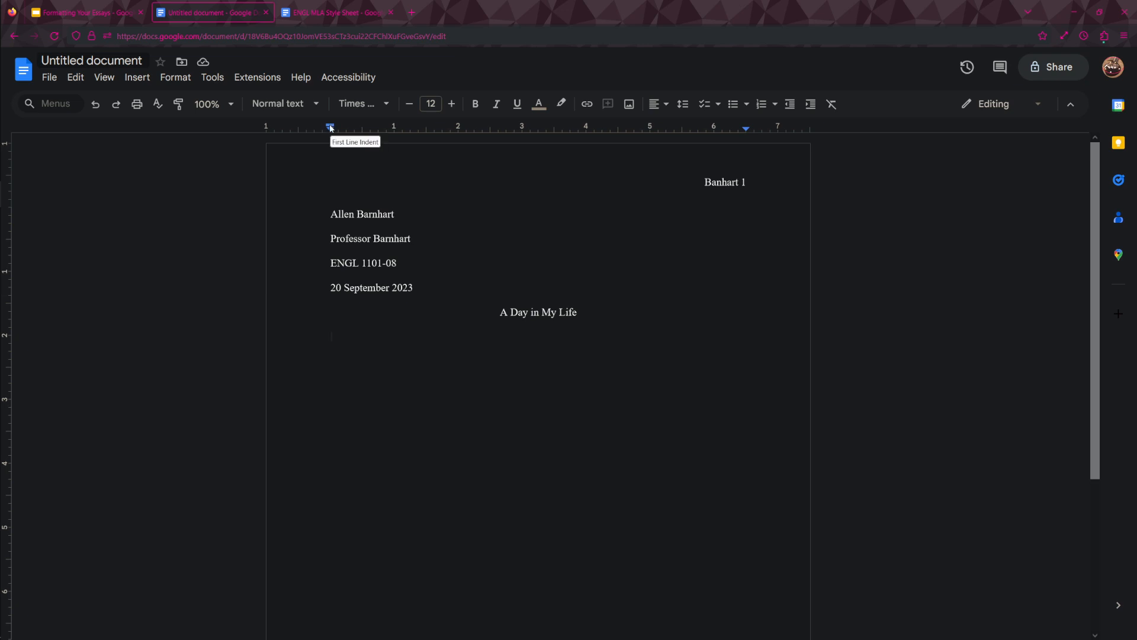
left_click_drag(330, 126, 363, 130)
Review the formatting instructions on the first page of the ENGL MLA Style Sheet document and return to the essay document.
left_click(342, 8)
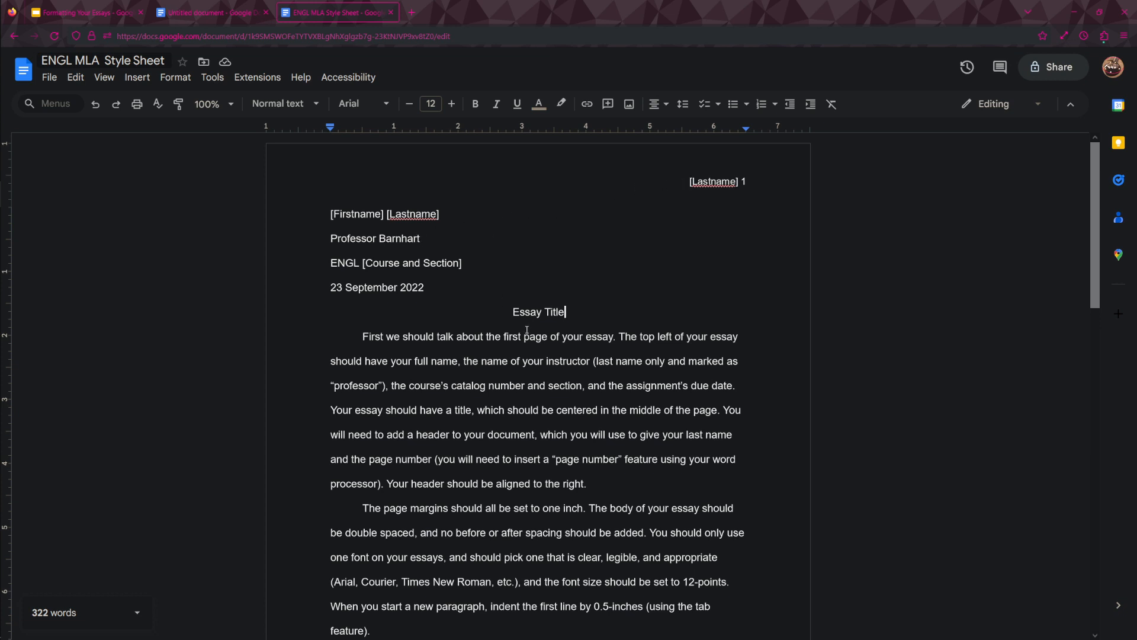
scroll(531, 424, "down", 2)
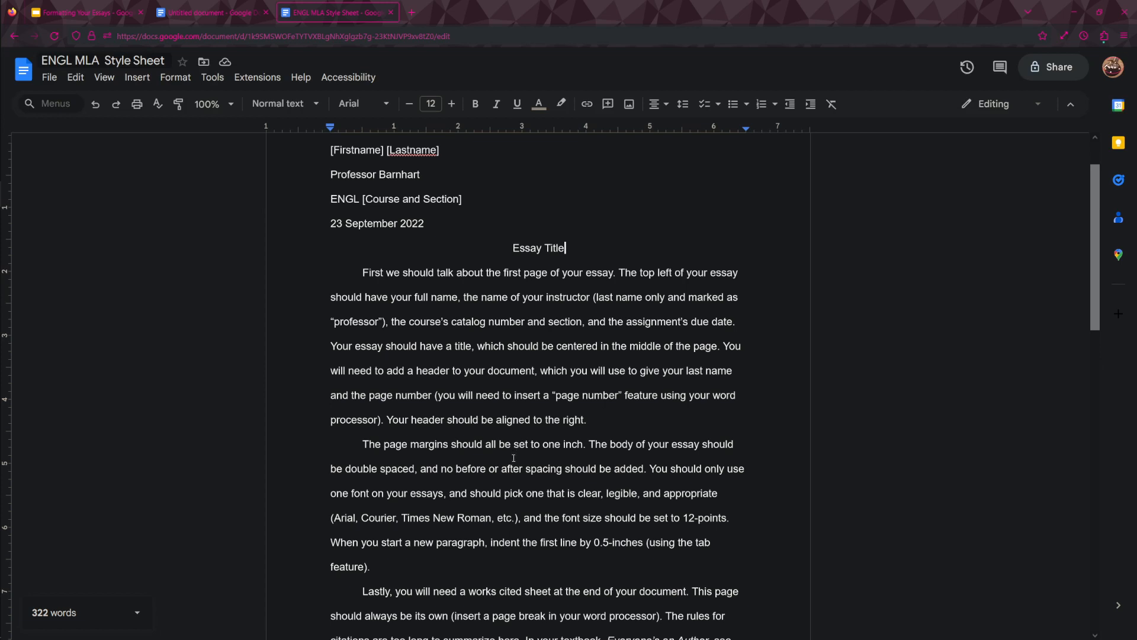
scroll(530, 439, "down", 2)
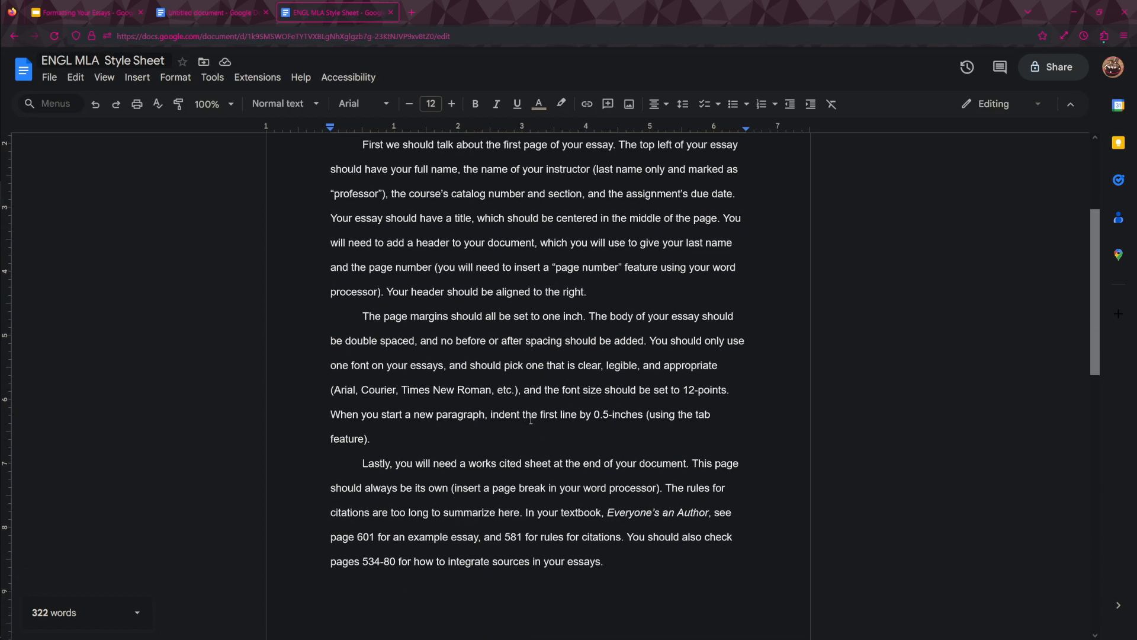
scroll(530, 419, "up", 4)
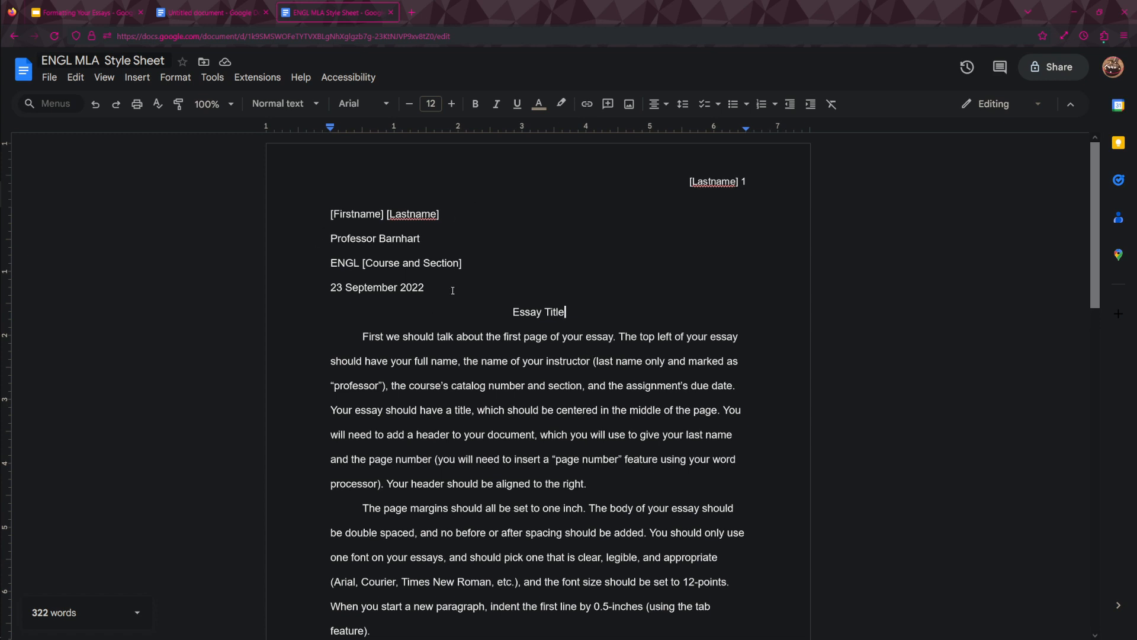
left_click(197, 13)
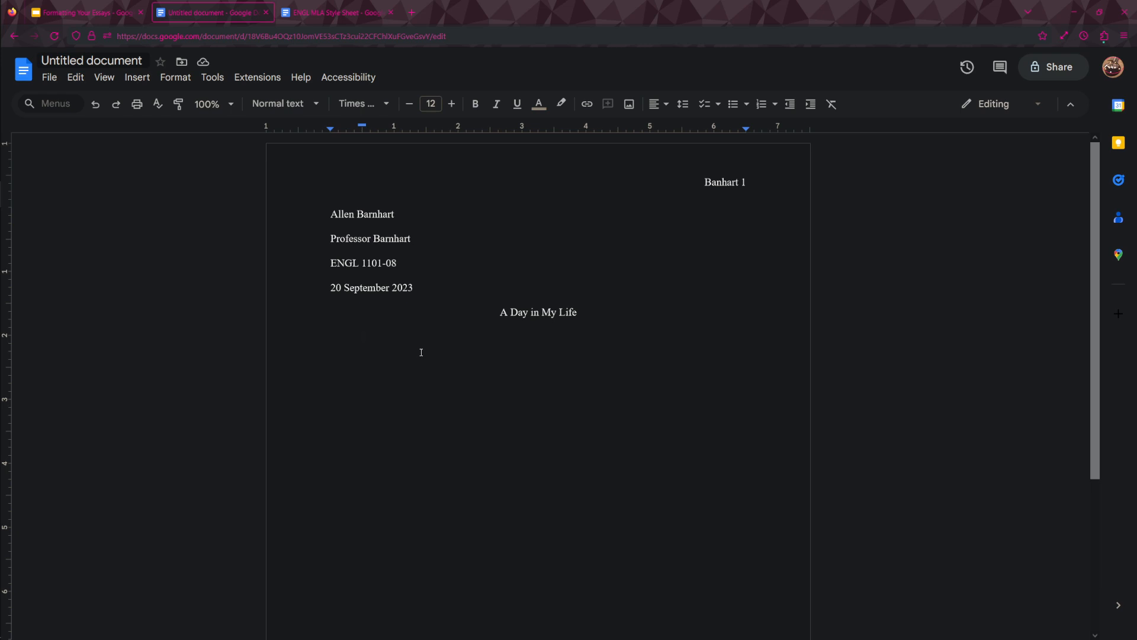
scroll(417, 355, "down", 5)
scroll(413, 355, "up", 5)
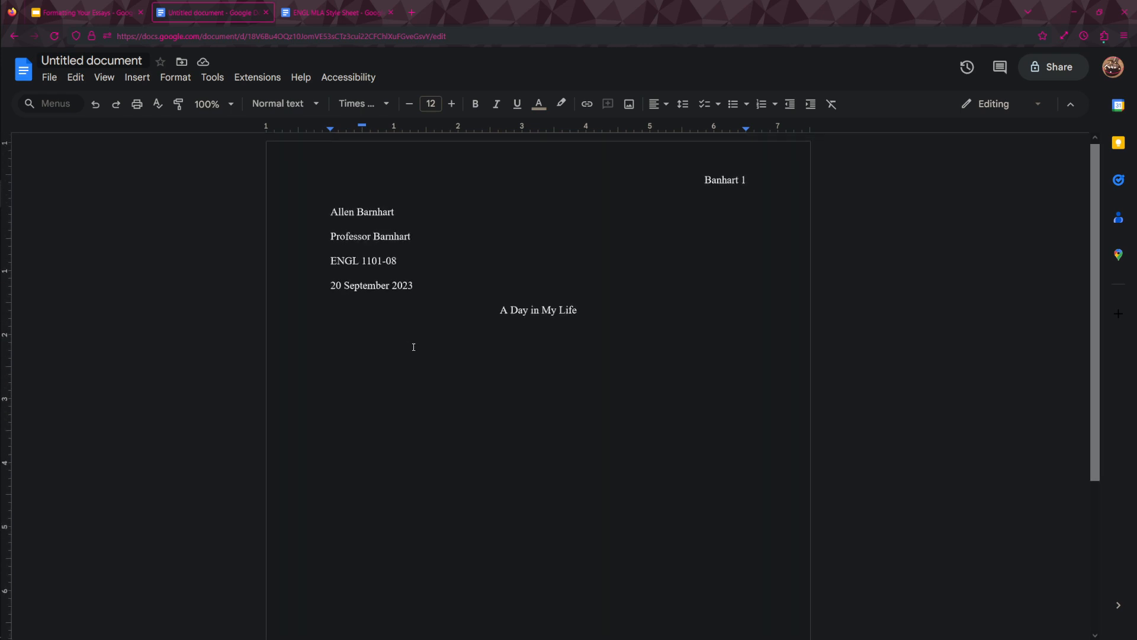
scroll(414, 346, "down", 3)
scroll(414, 344, "up", 3)
scroll(412, 334, "down", 1)
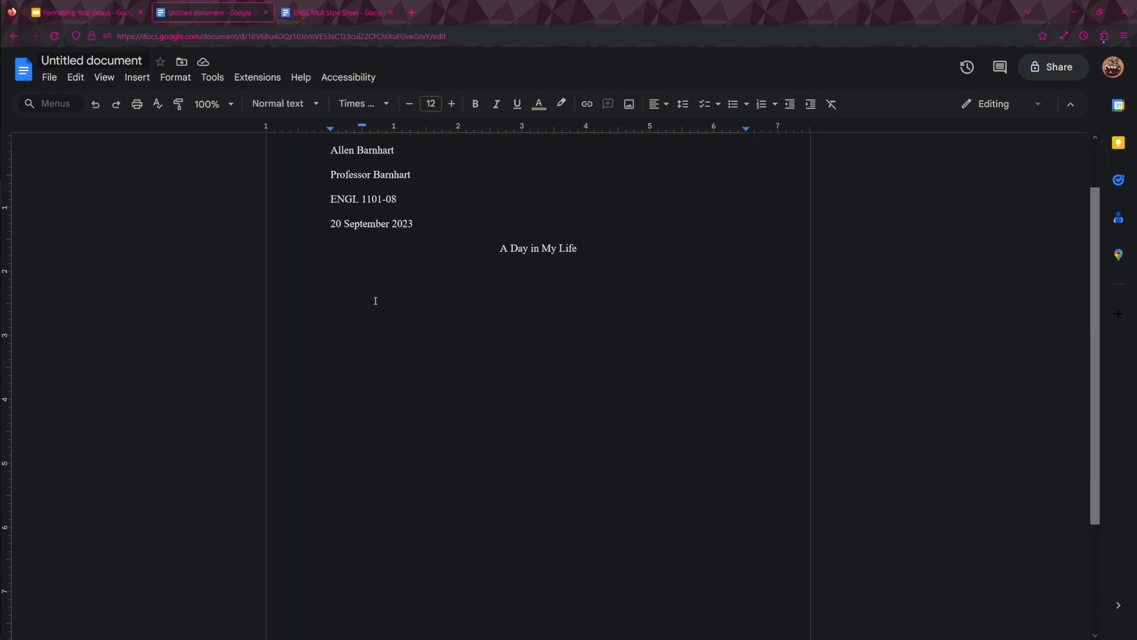
scroll(375, 300, "down", 5)
scroll(332, 254, "up", 7)
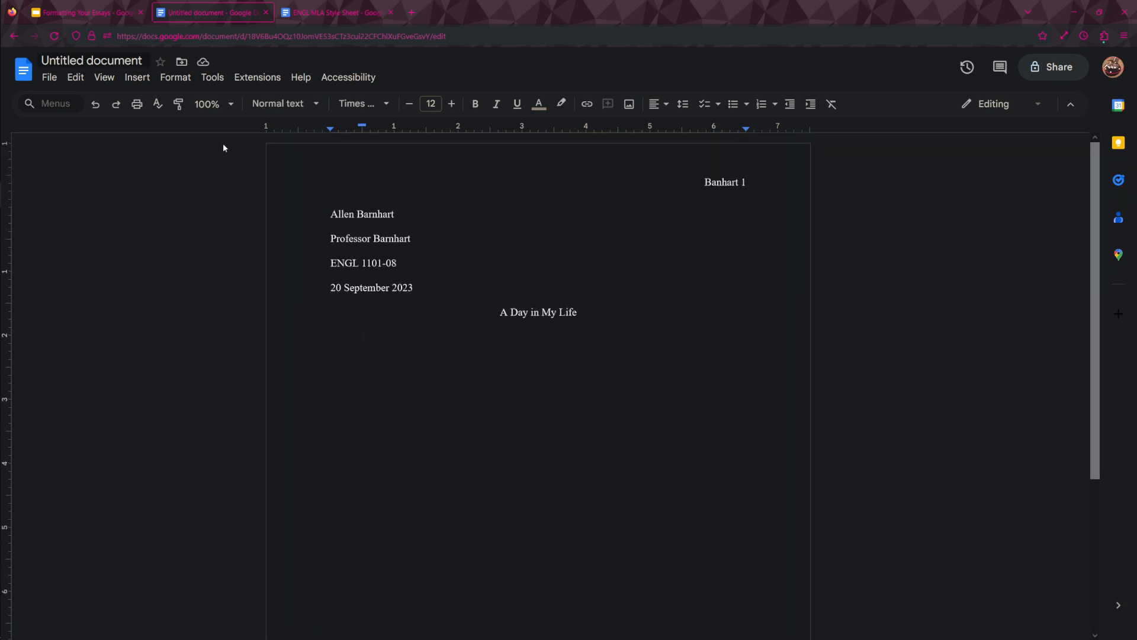
Insert a next-page section break after the essay body to start a new page.
left_click(139, 79)
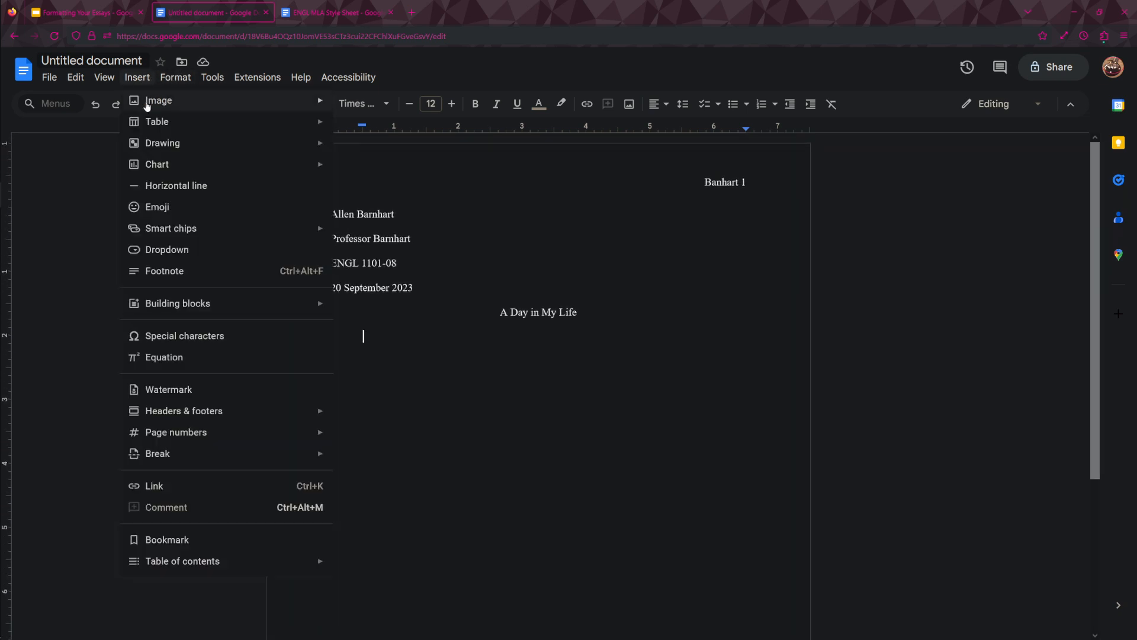
mouse_move(225, 464)
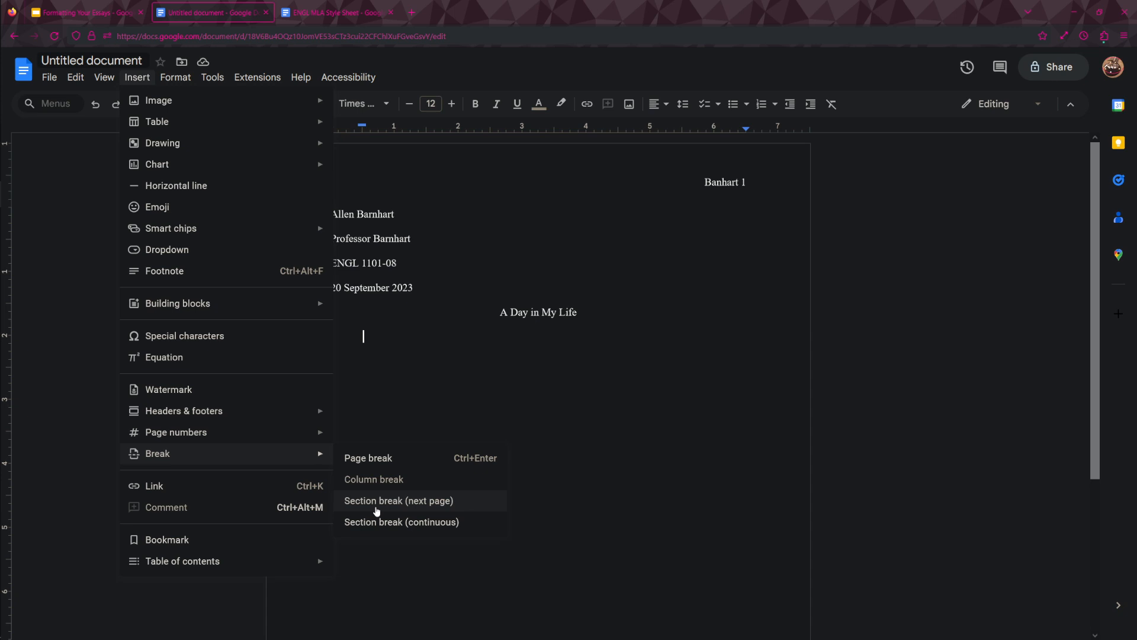
left_click(417, 512)
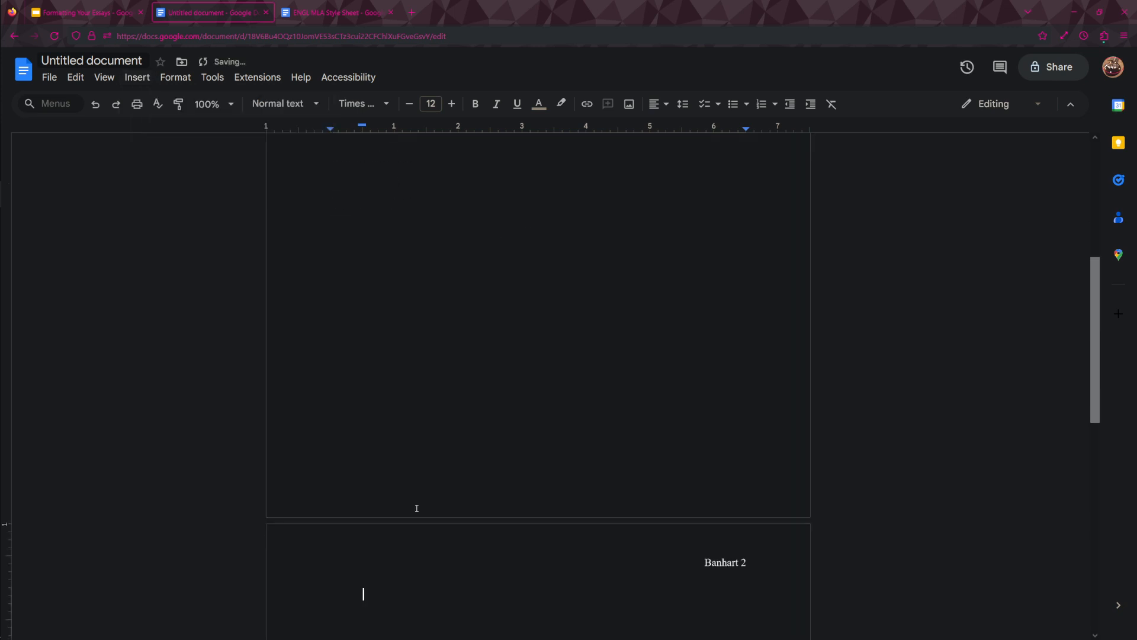
Remove the first-line indent on the new page and enter the centred heading "Works Cited".
scroll(415, 513, "down", 3)
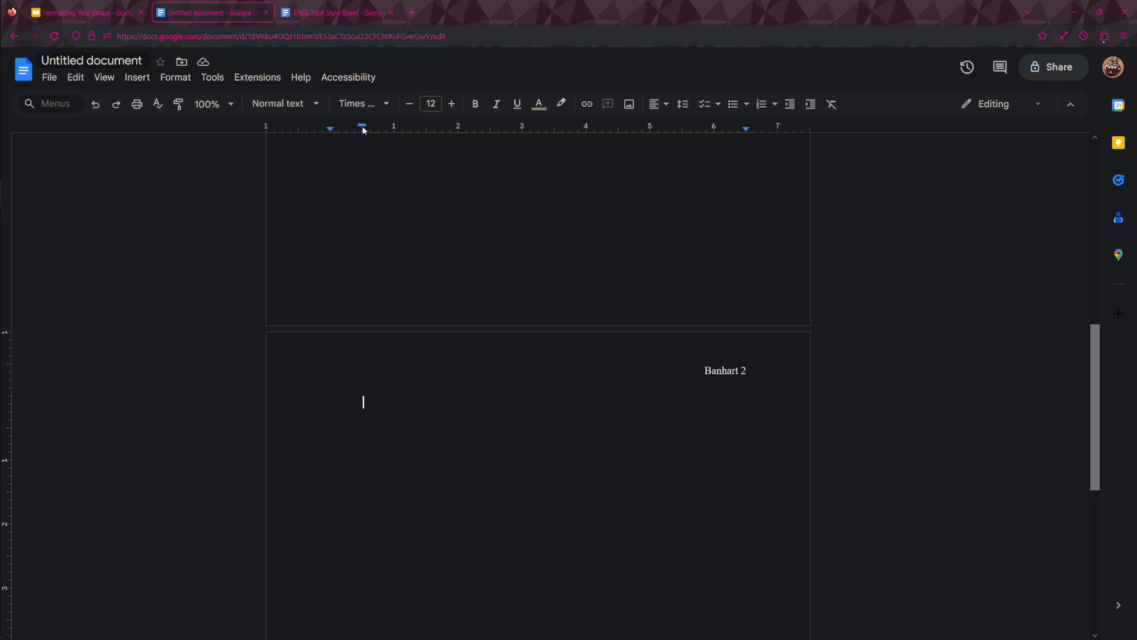
left_click_drag(363, 129, 330, 128)
left_click(654, 104)
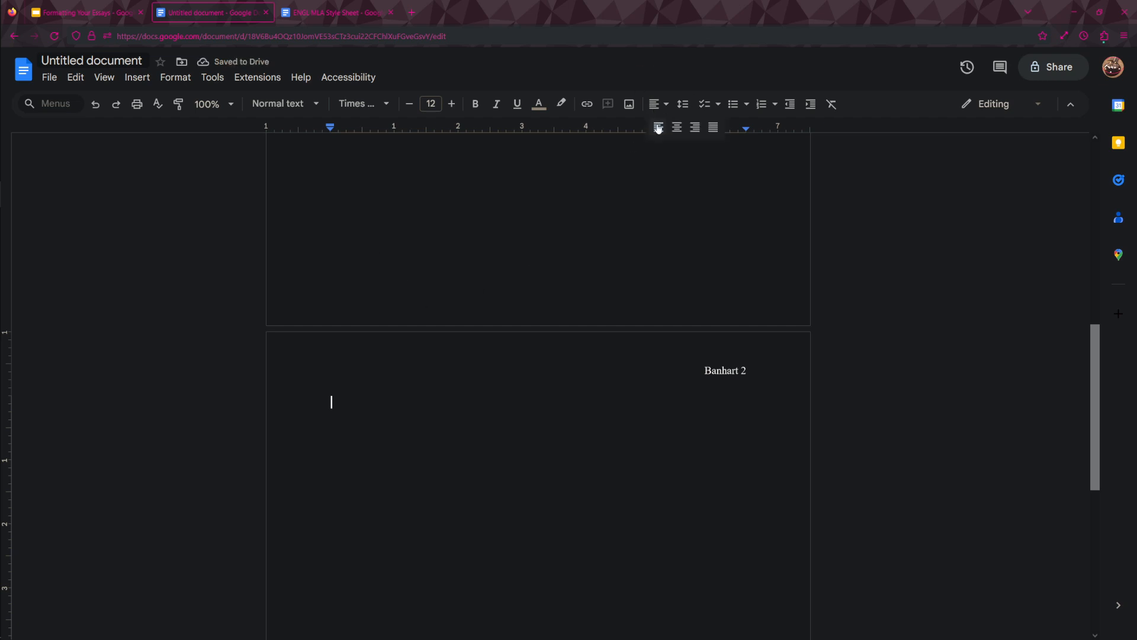
left_click(677, 128)
type("Works ")
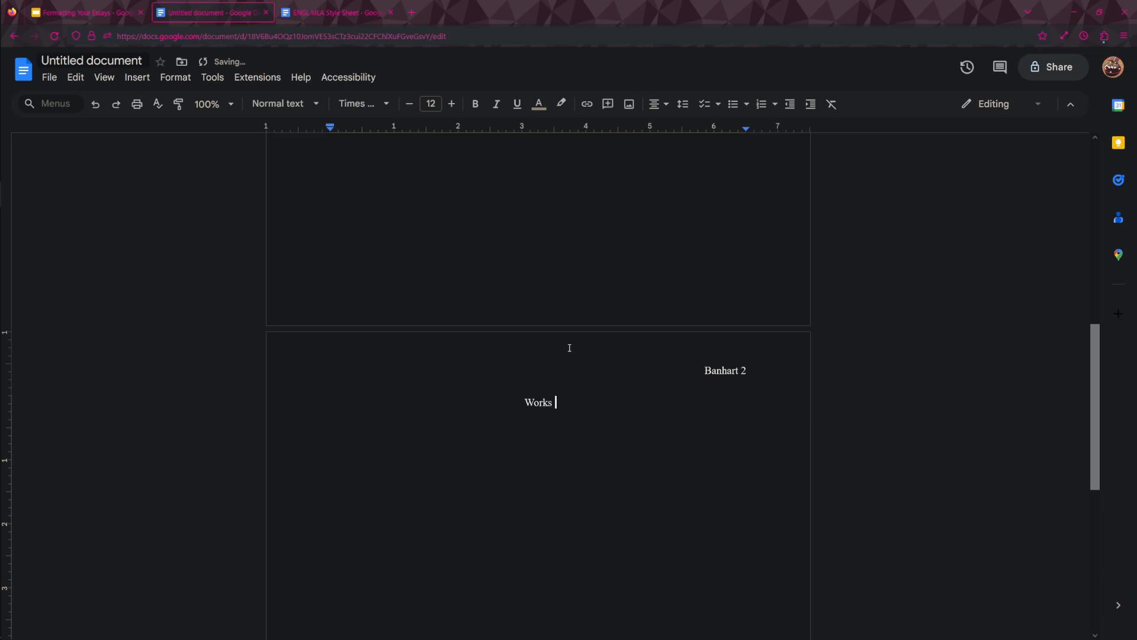
type("Cited")
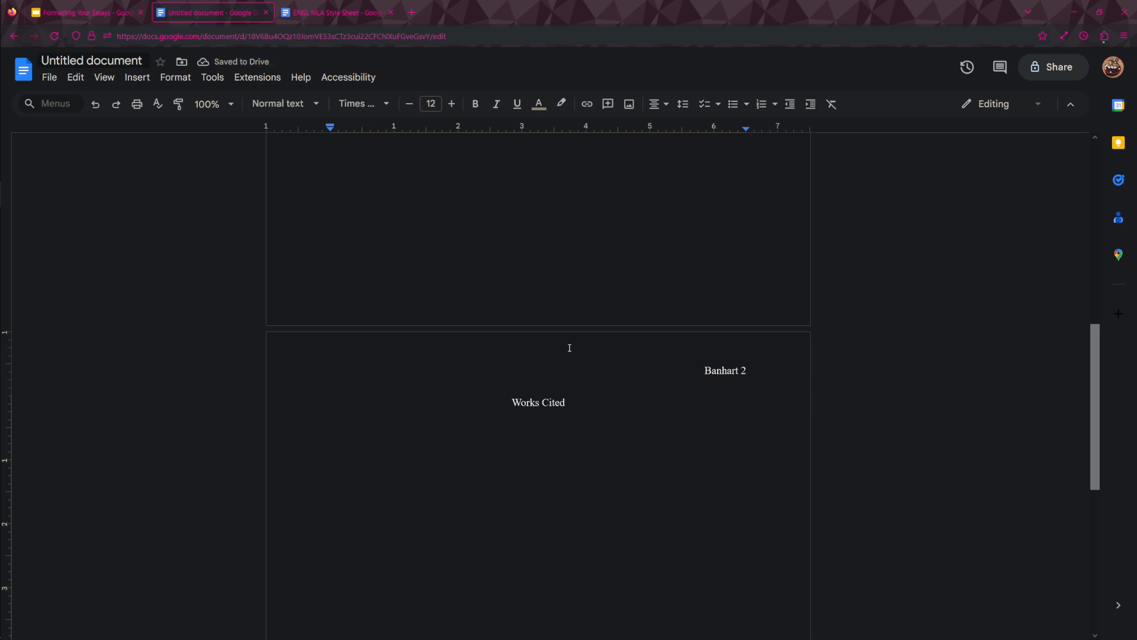
Start a left-aligned line below the Works Cited heading with a 0.5-inch hanging indent.
key("Return")
key("ctrl+shift+l")
mouse_move(330, 128)
left_mouse_down()
mouse_move(364, 131)
mouse_move(330, 127)
left_mouse_up()
scroll(436, 477, "down", 2)
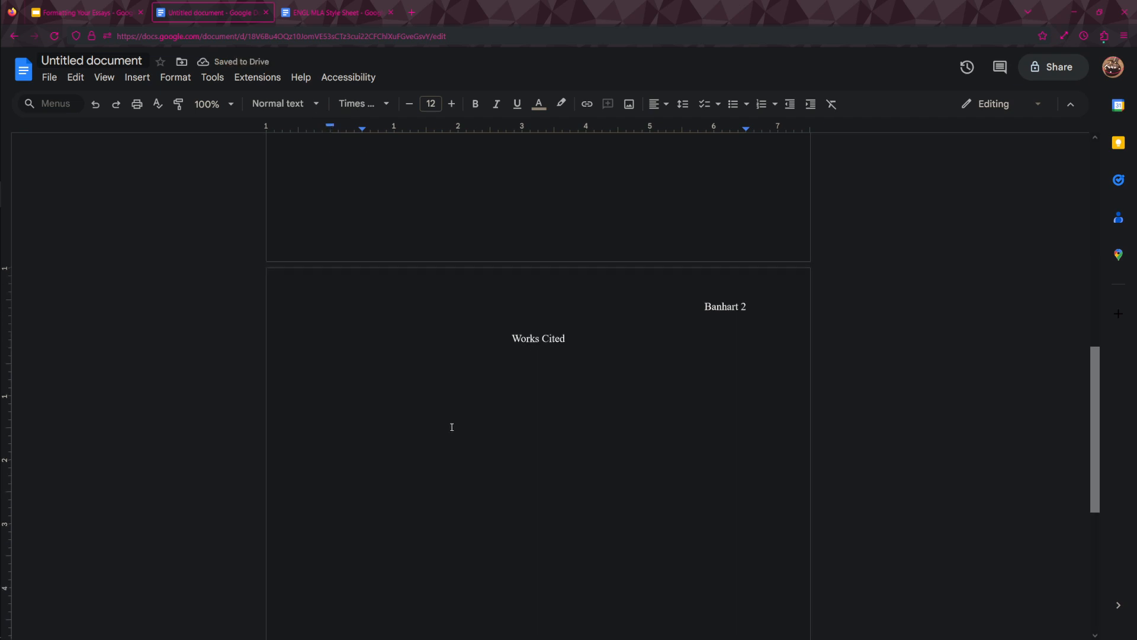
Examine the sample entries on the Works Cited page of the ENGL MLA Style Sheet document.
left_click(296, 13)
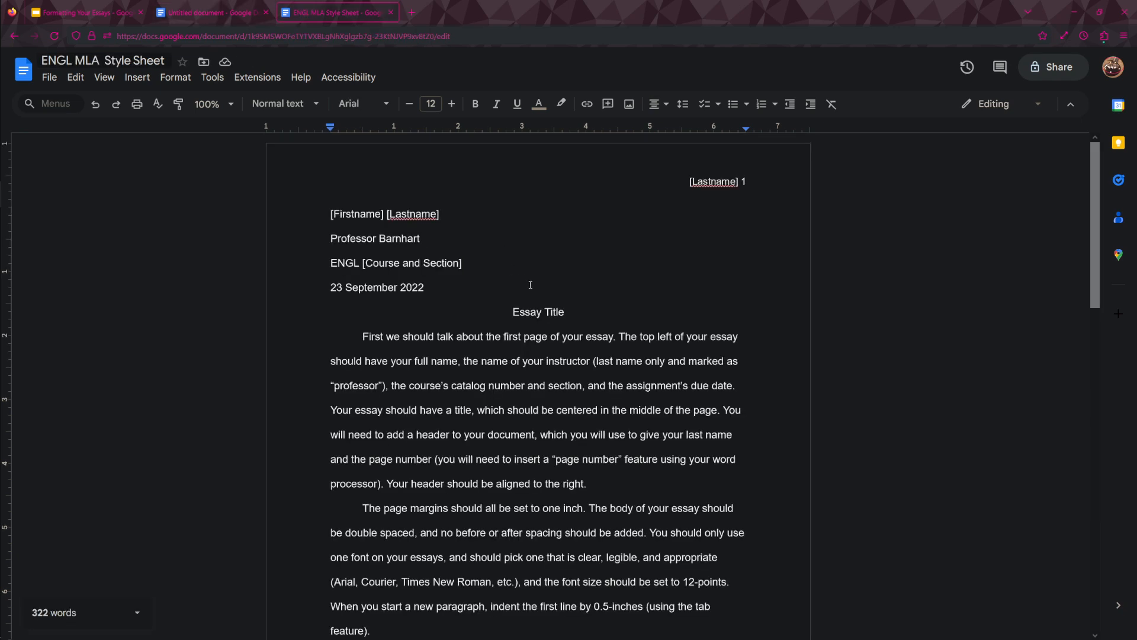
scroll(486, 403, "down", 9)
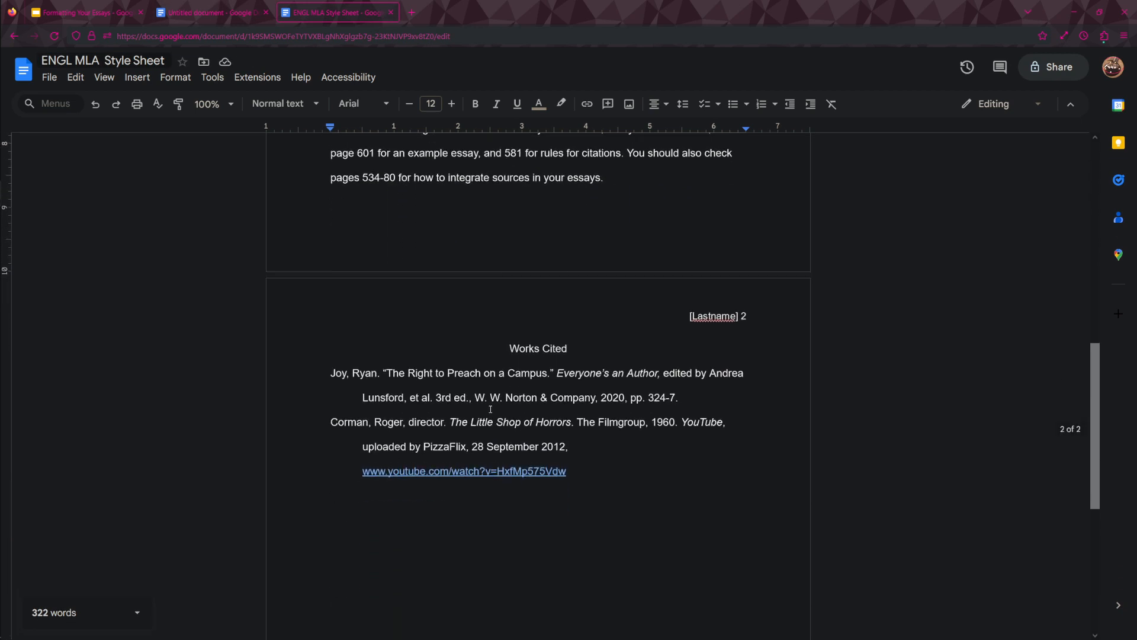
Check the hanging indent of the first sample citation in the style sheet's Works Cited list.
scroll(491, 410, "down", 2)
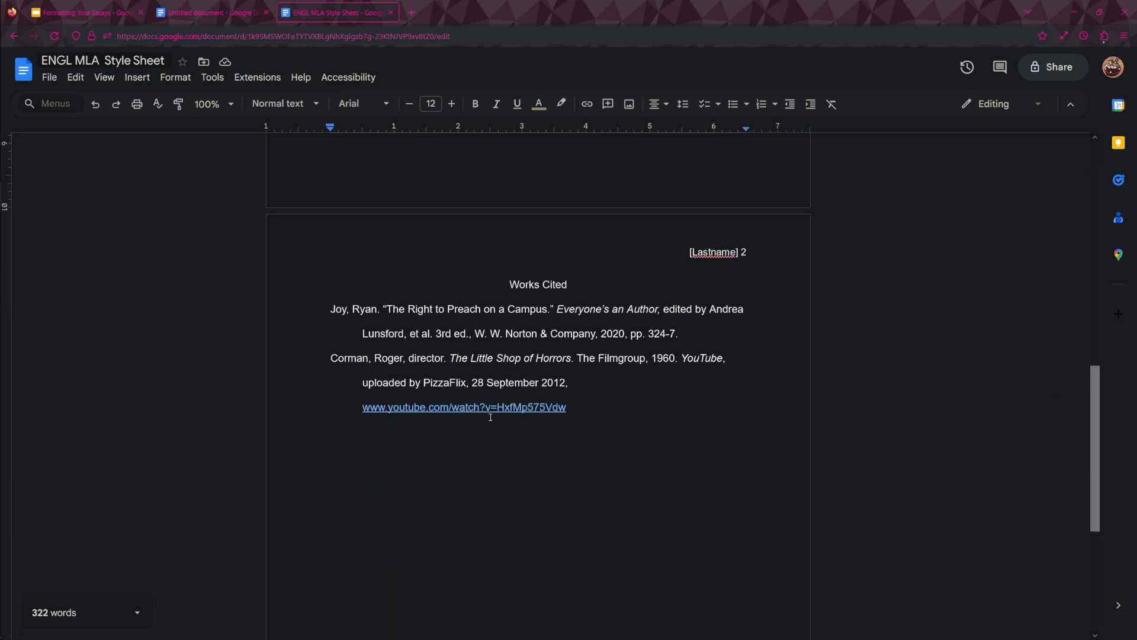
left_click(302, 308)
Return to the untitled essay document and turn on the word count display while typing.
left_click(200, 12)
scroll(614, 320, "up", 10)
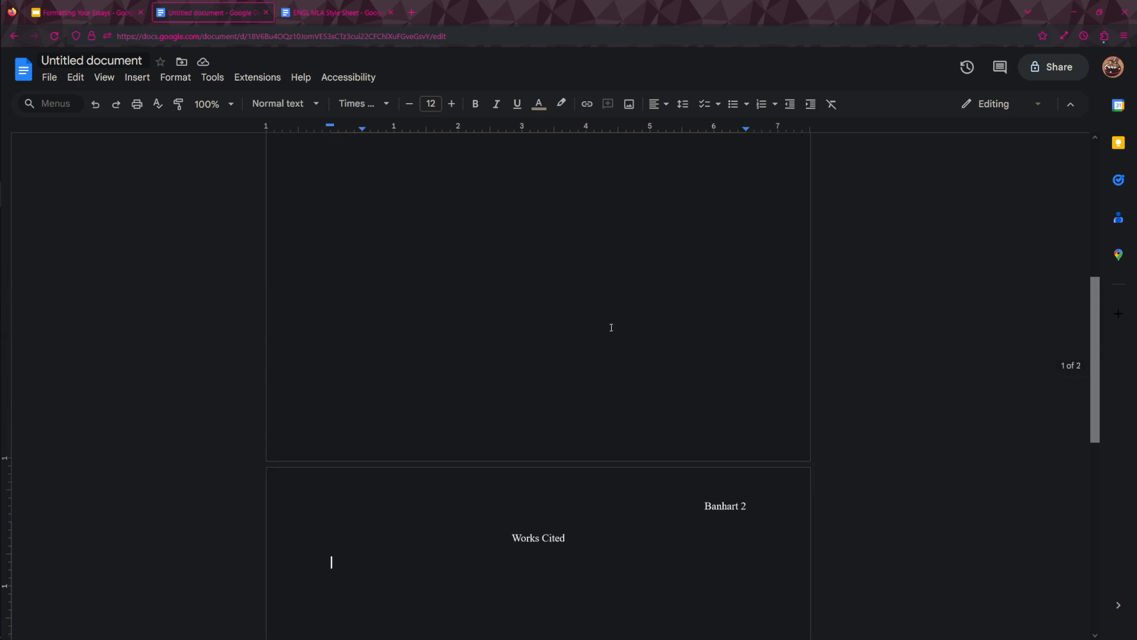
left_click(213, 78)
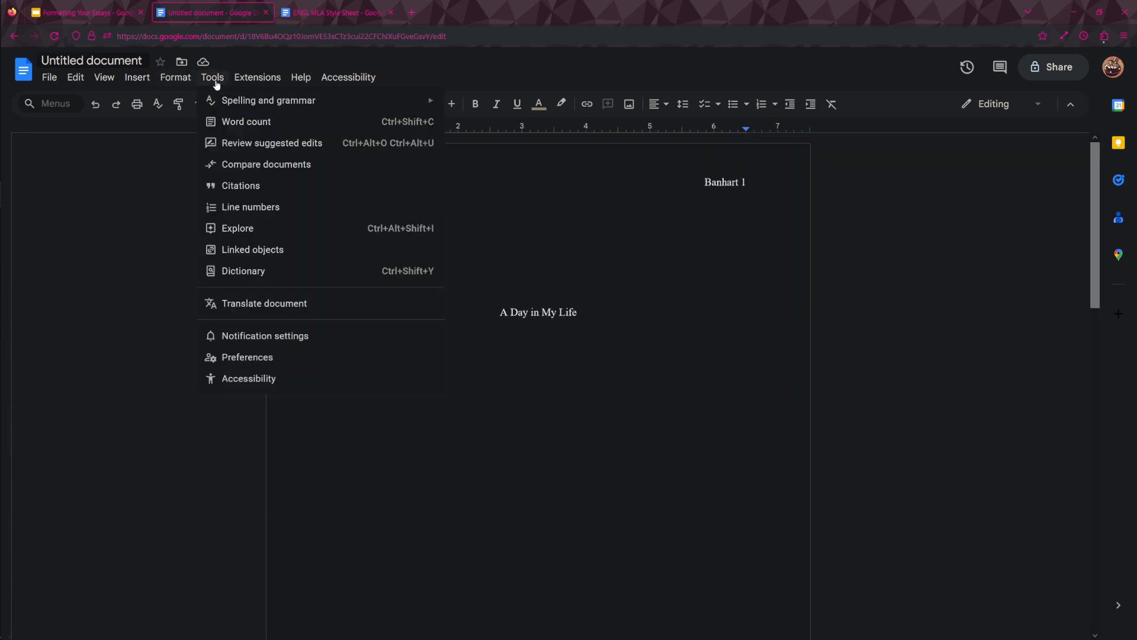
left_click(235, 121)
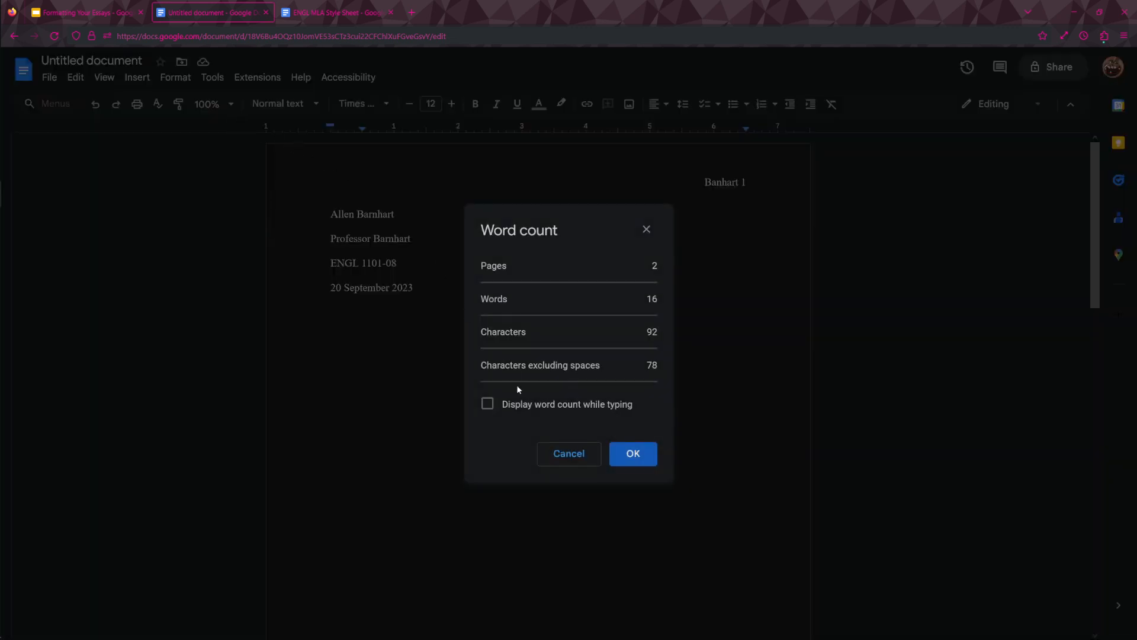
left_click(532, 405)
left_click(640, 455)
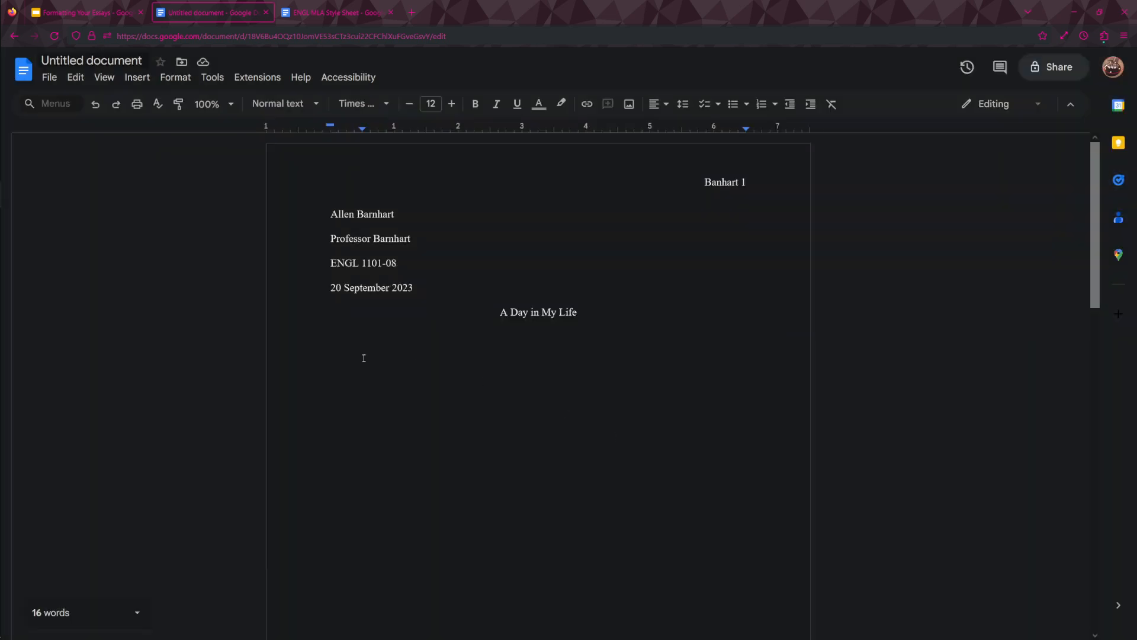
View the page, word and character options of the live word count and return to the indented body line below the title.
left_click(138, 609)
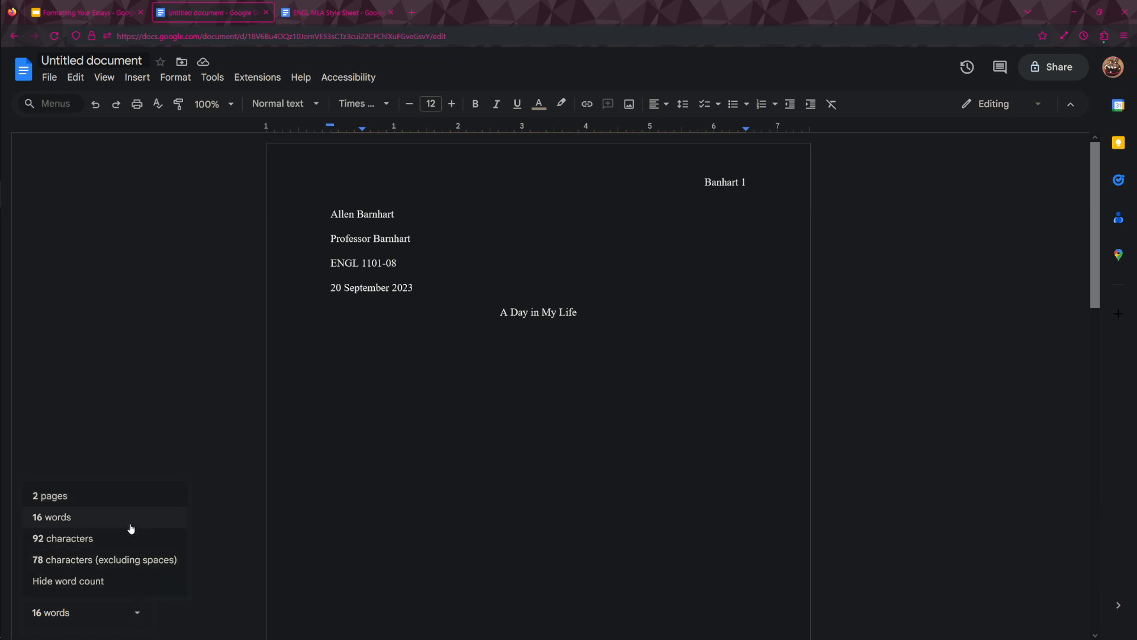
left_click(246, 373)
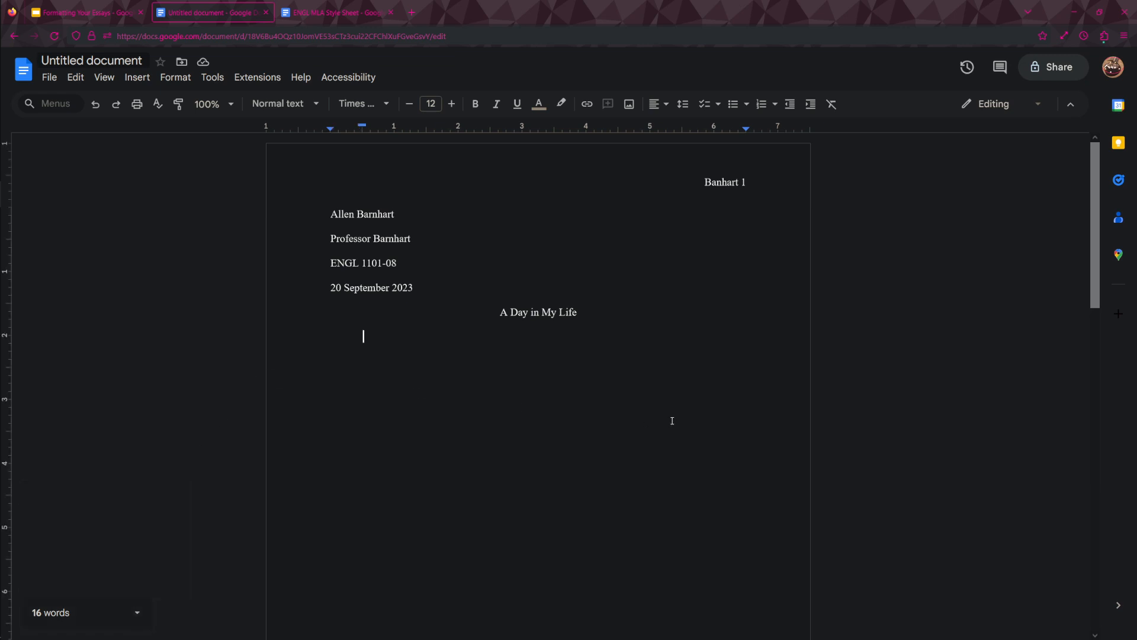
scroll(872, 455, "down", 3)
scroll(915, 465, "up", 5)
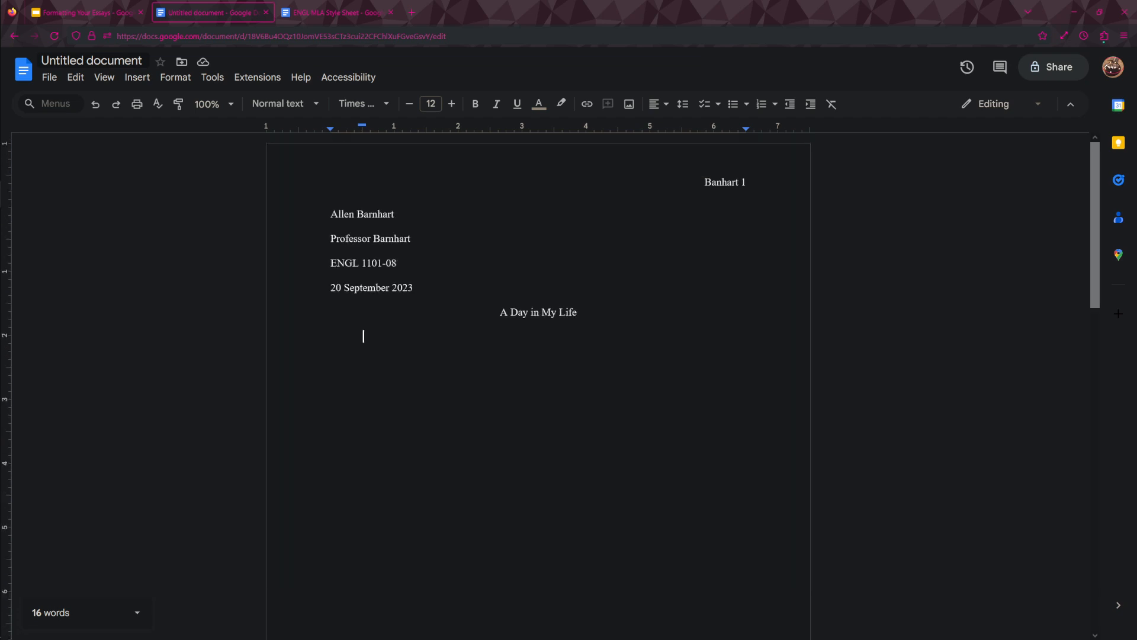